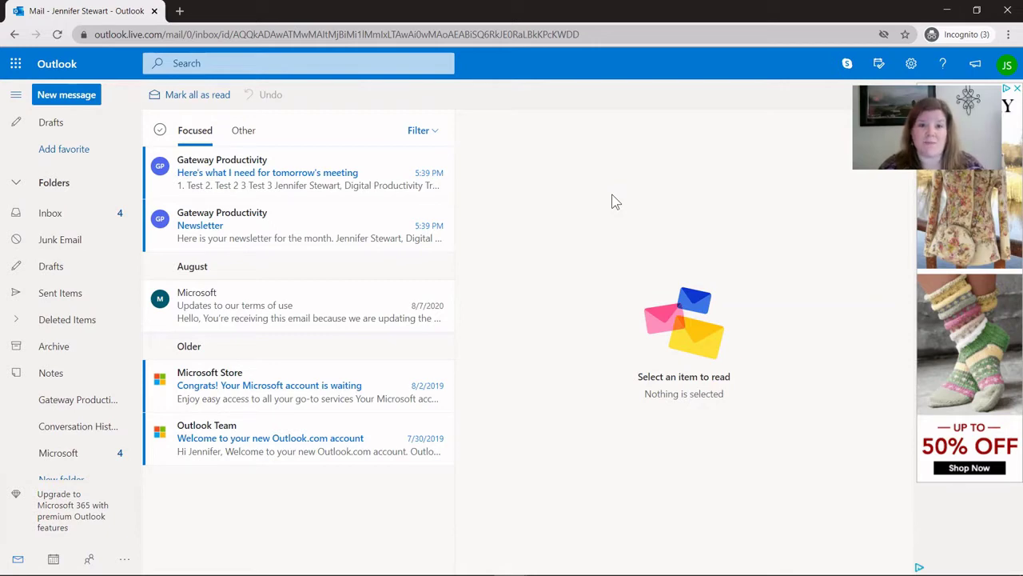
Step: Create a rule from the Microsoft Store email that always moves its messages to the Microsoft folder, and run it now in the Inbox
click(241, 387)
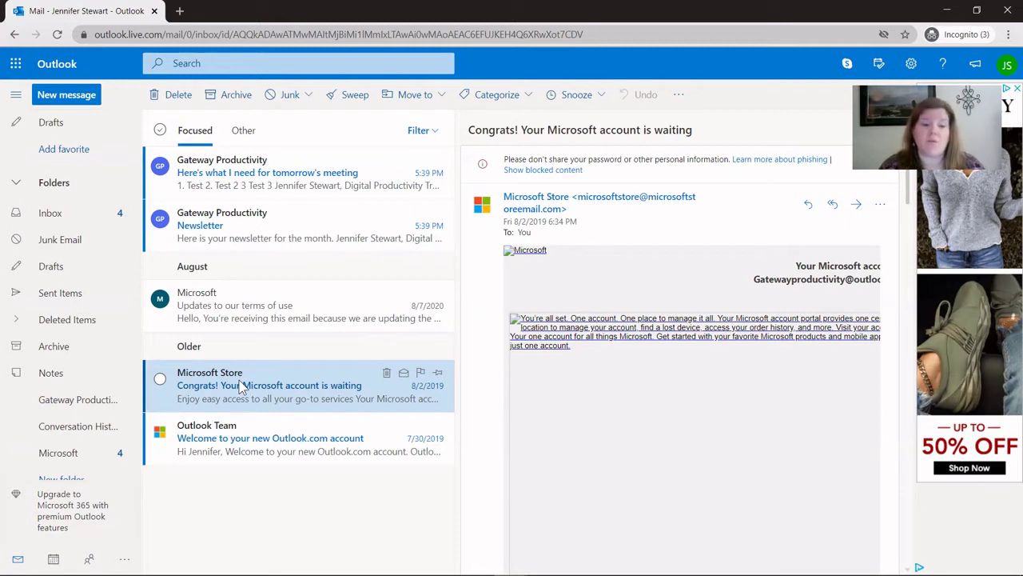
click(160, 381)
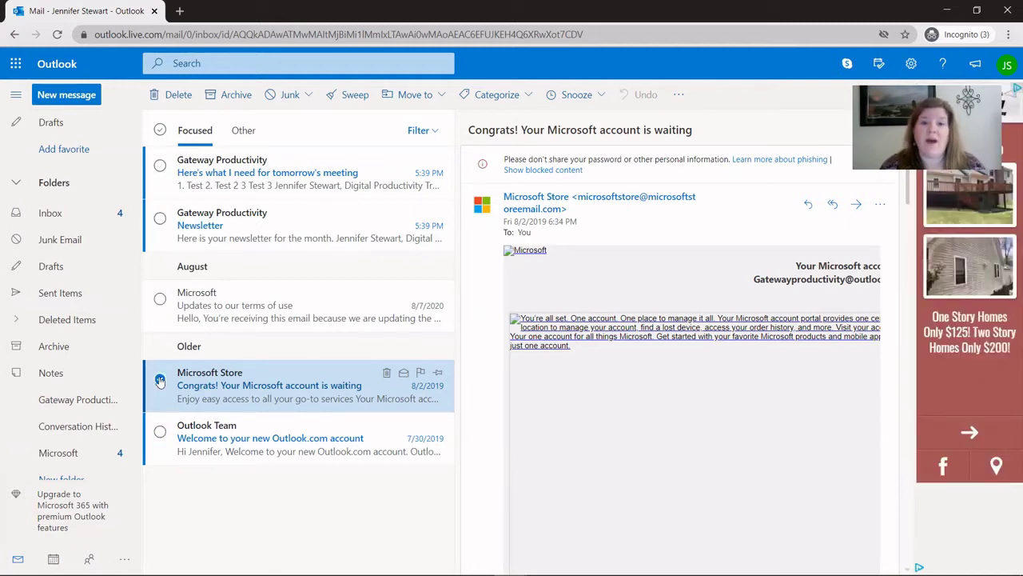
click(679, 96)
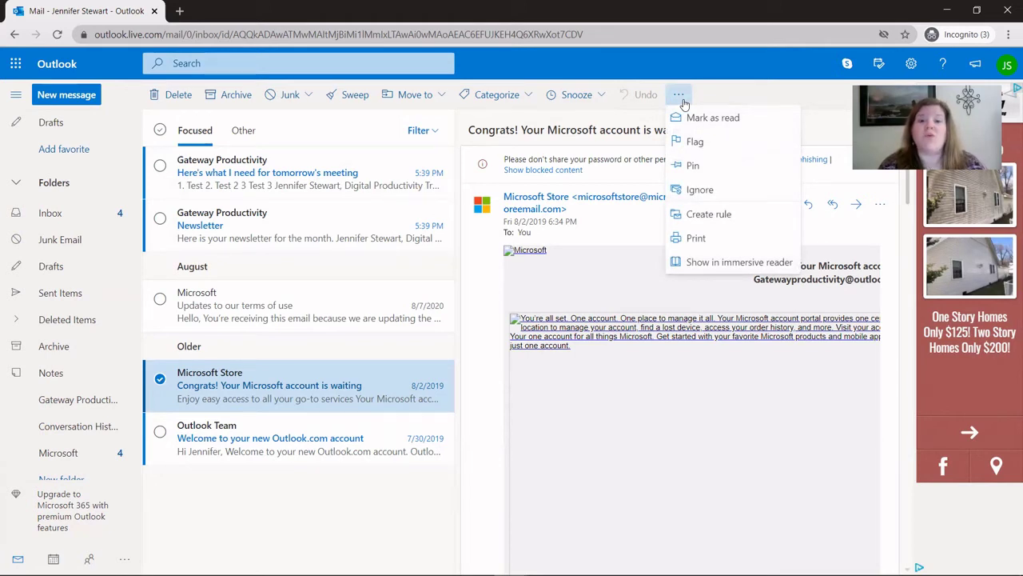
click(712, 216)
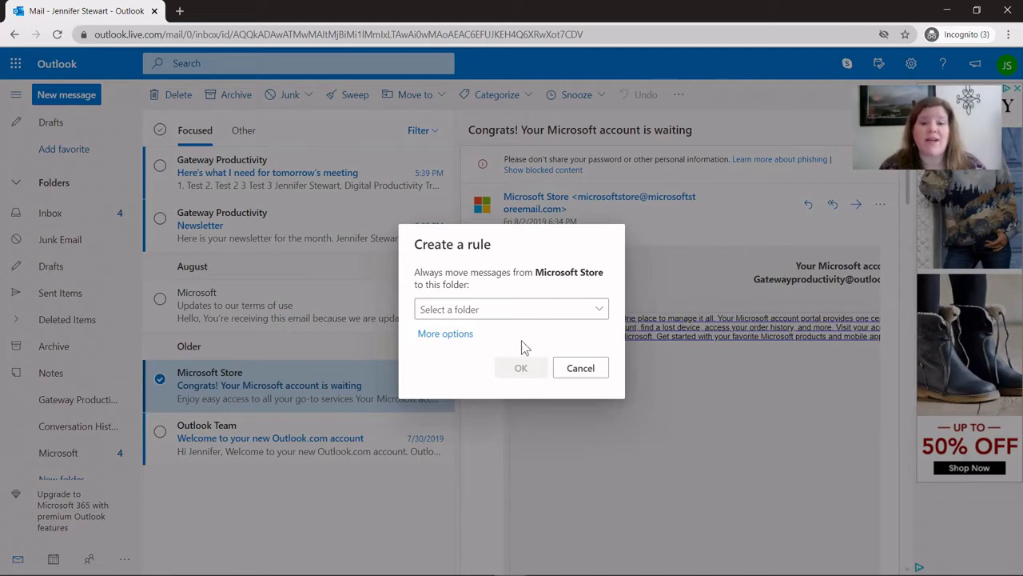
click(597, 310)
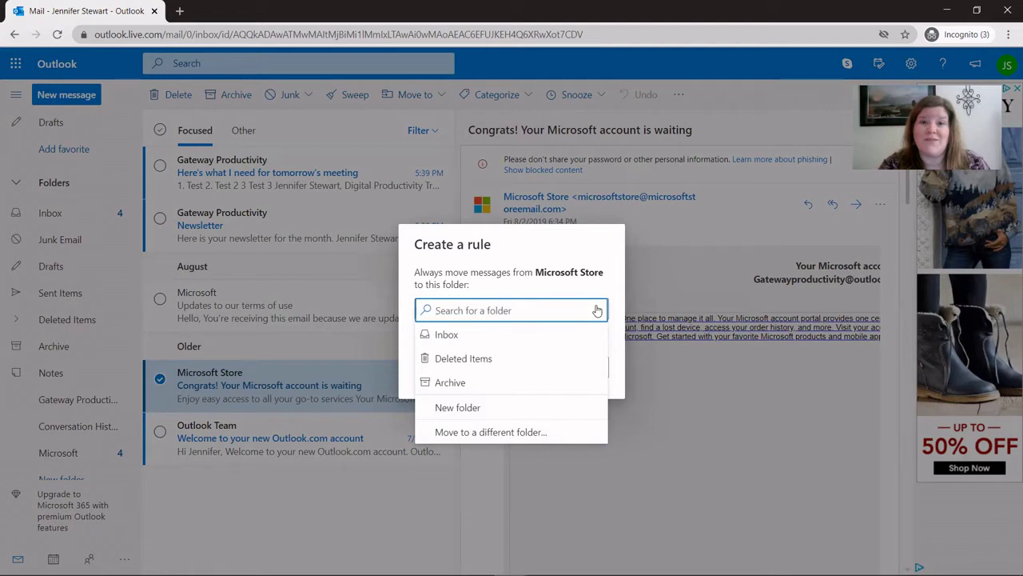
text(Mic)
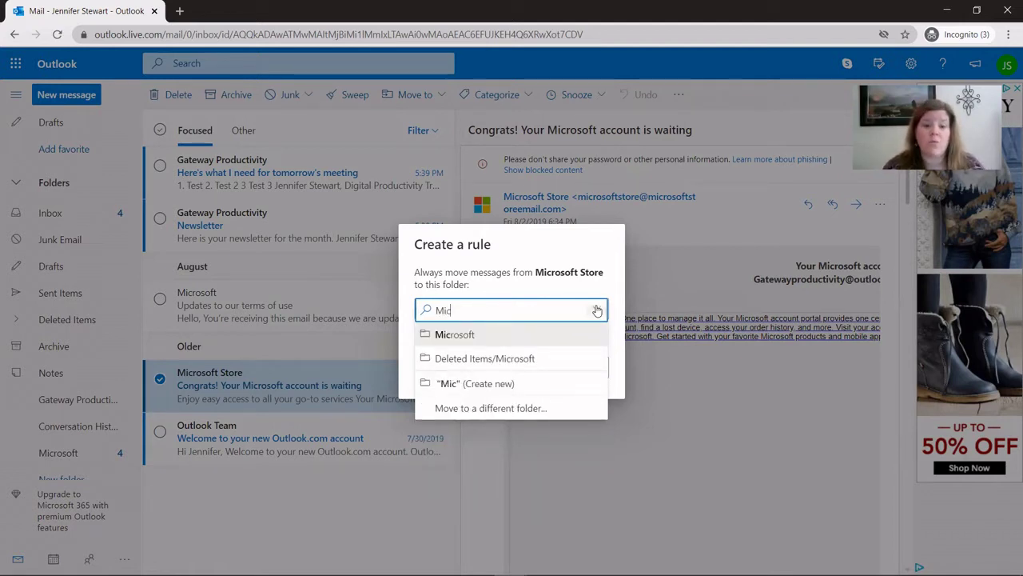
click(465, 336)
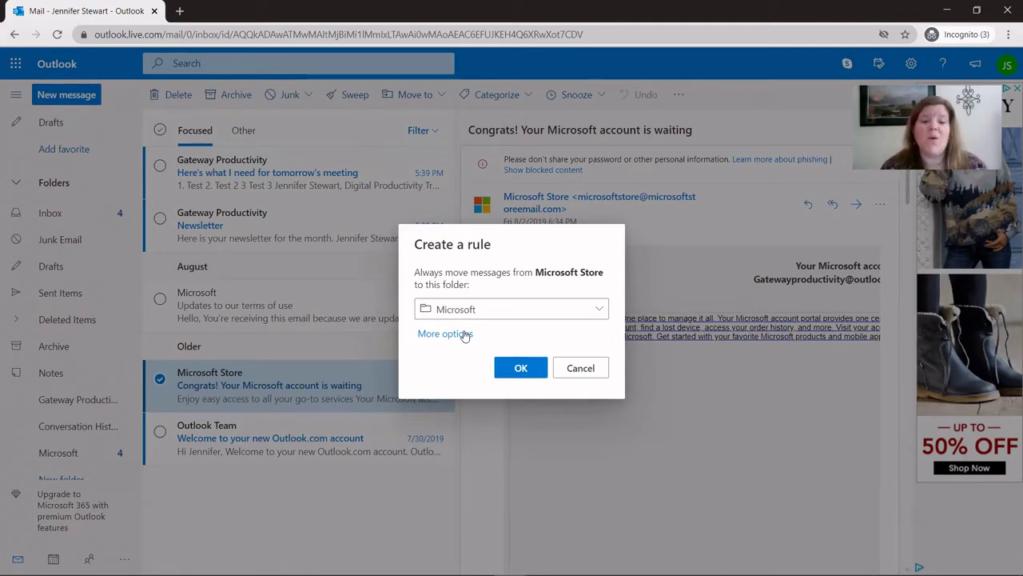
click(523, 368)
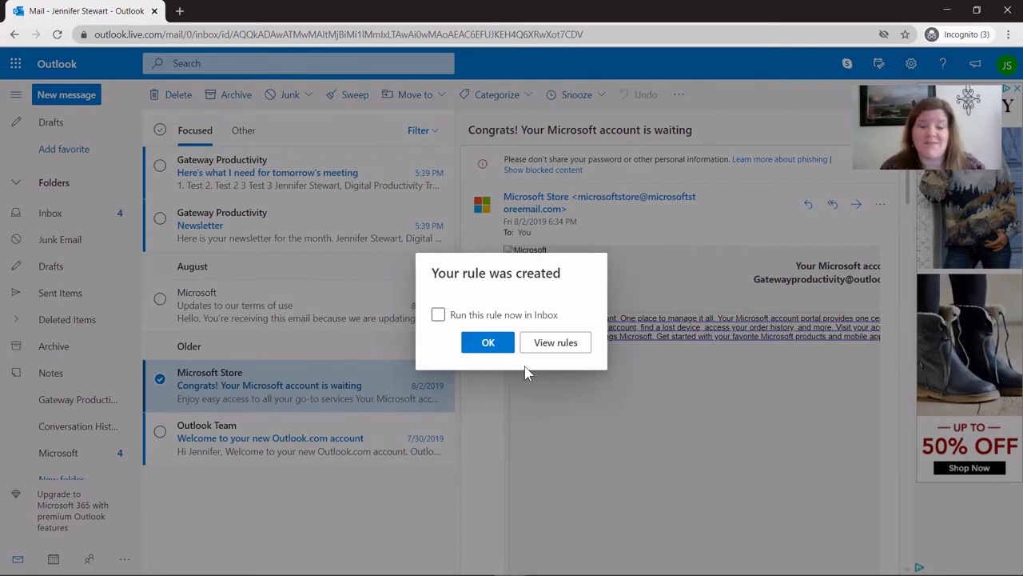
click(438, 316)
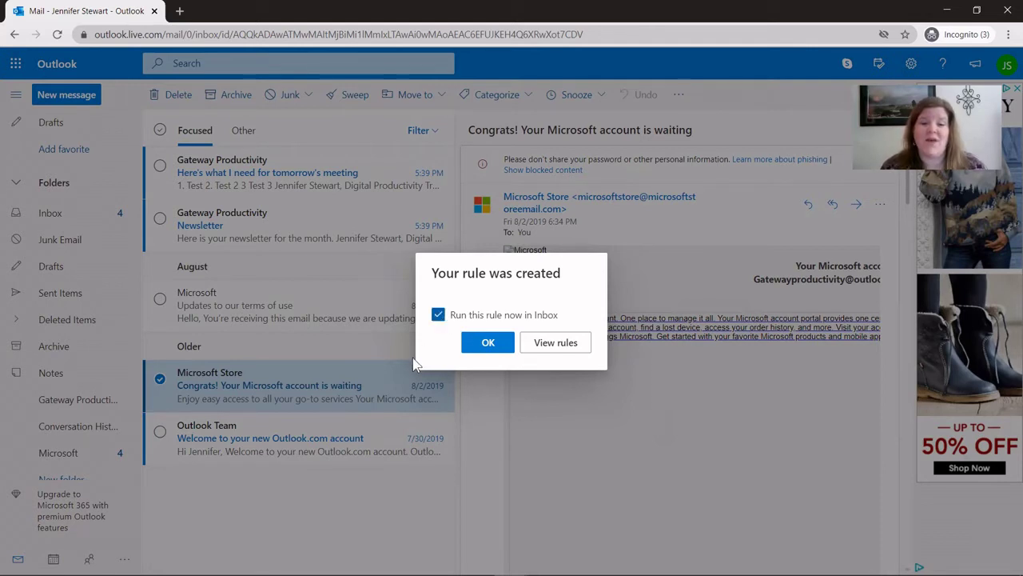
click(488, 346)
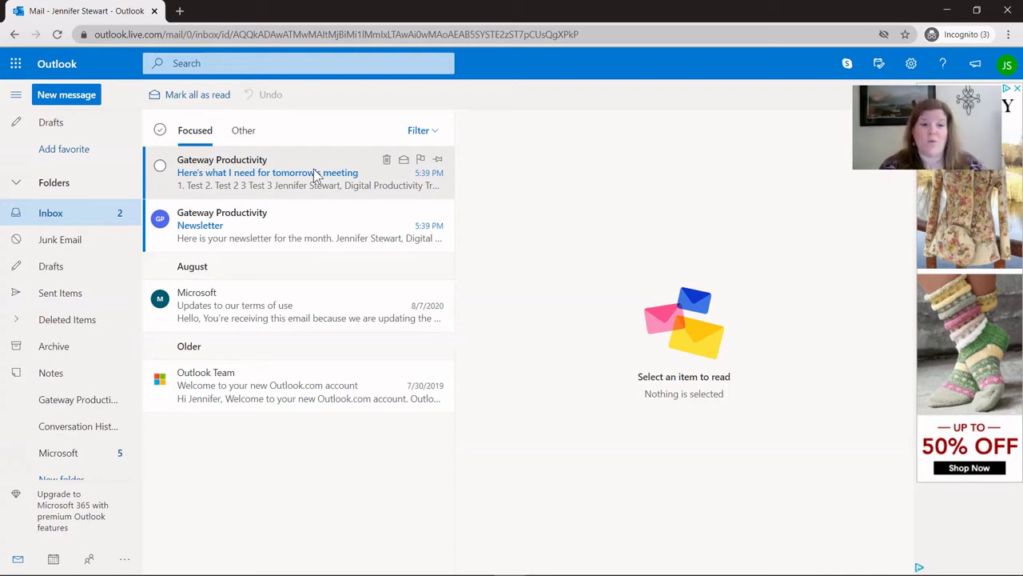
Step: Open the Gateway Productivity email with subject Newsletter in its own window and start a rule from it with the extended options
double_click(250, 241)
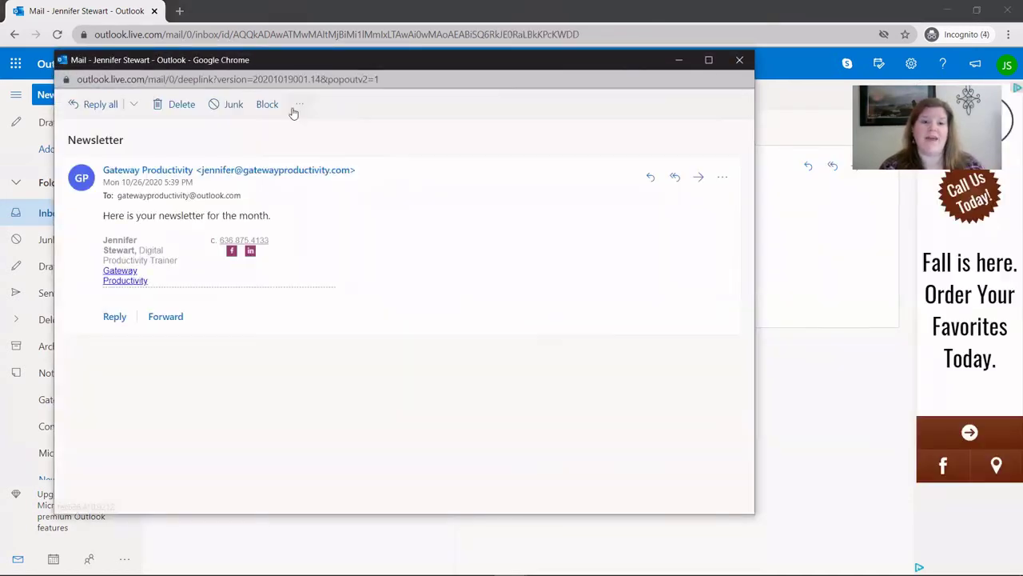
click(300, 105)
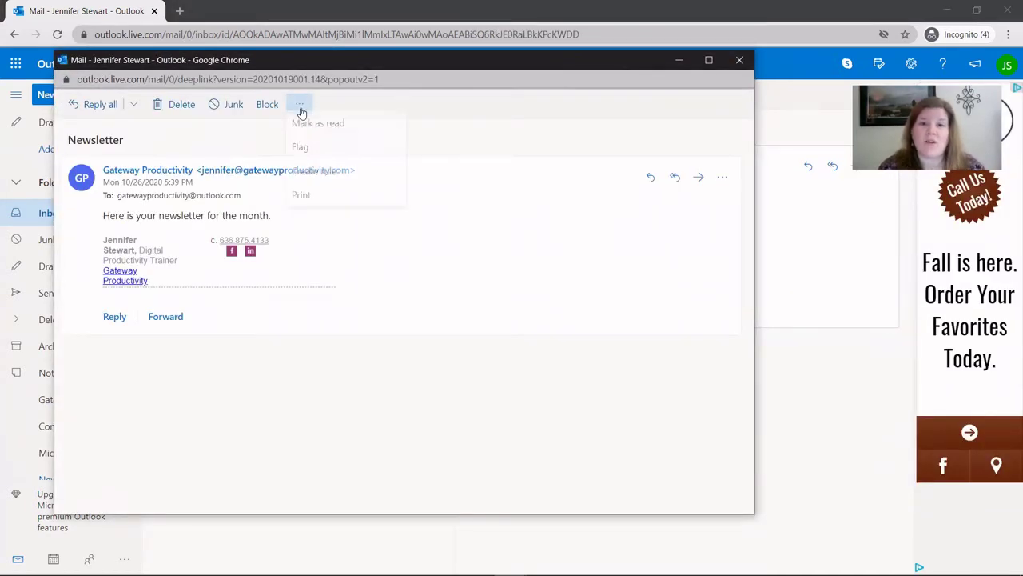
click(326, 179)
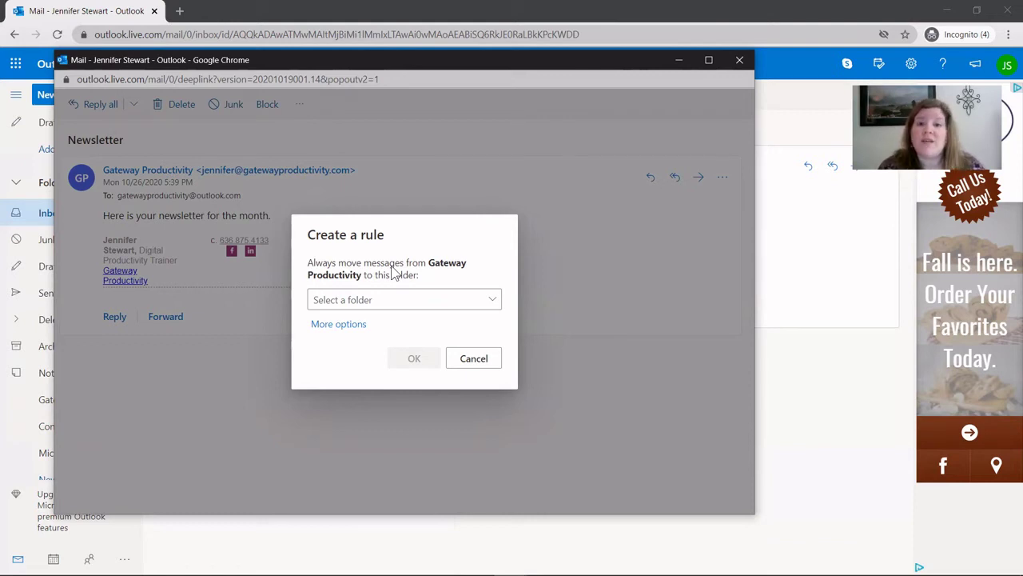
click(349, 329)
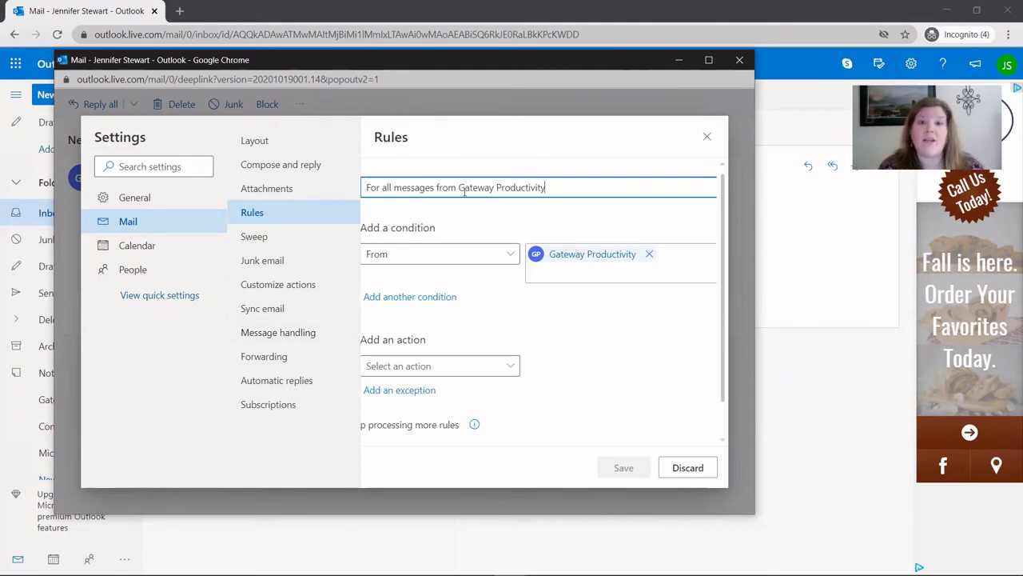
Step: Name the rule "Gateway Productivity Newsletters"
drag(458, 187, 319, 186)
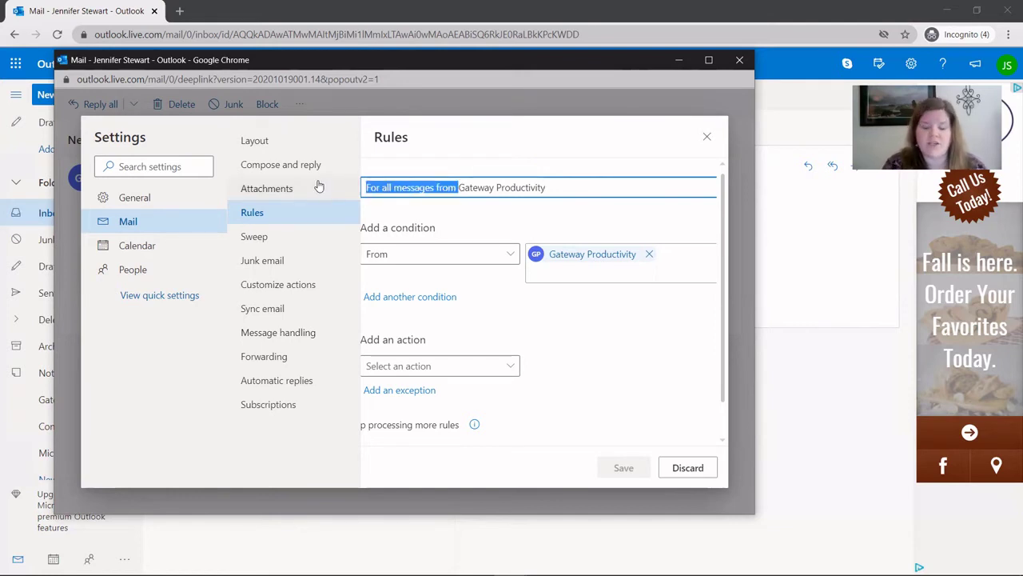
key(BackSpace)
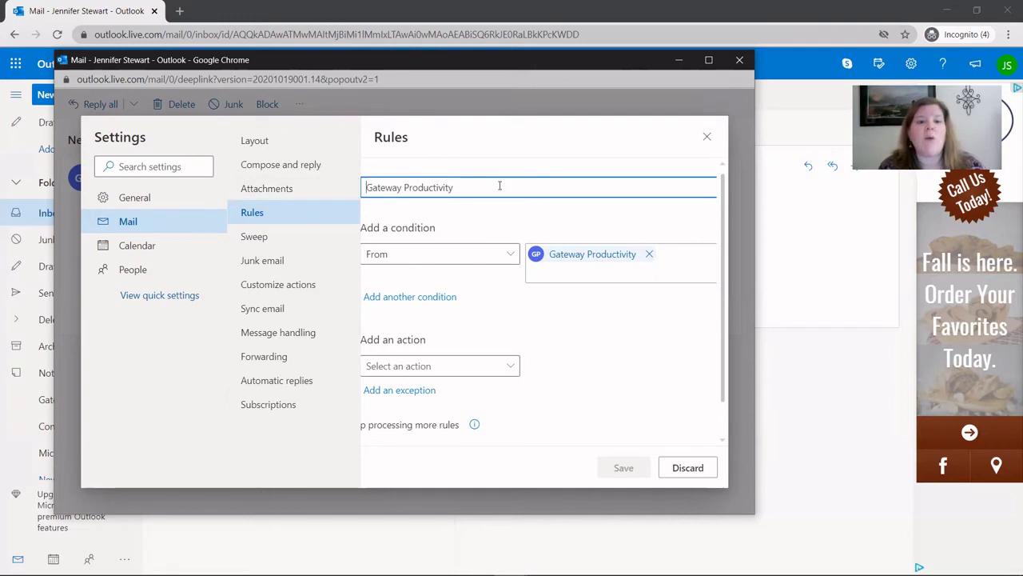
click(500, 186)
text(New)
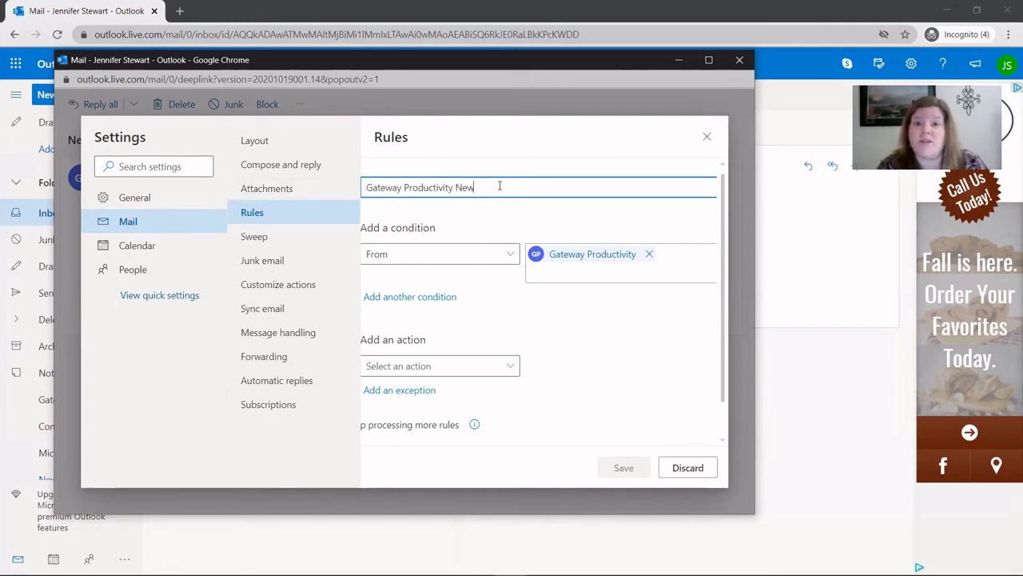
text(sletter)
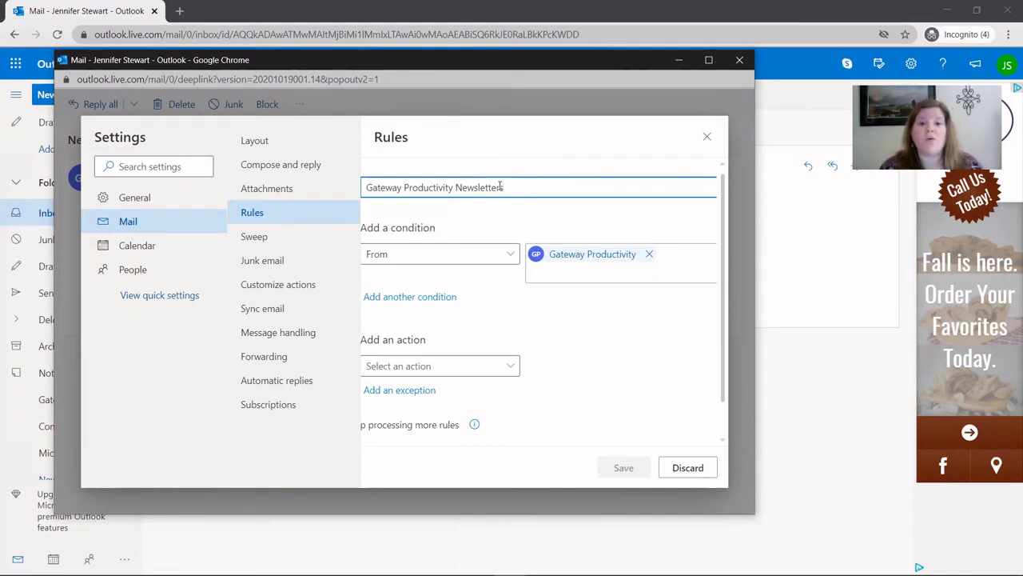
text(s)
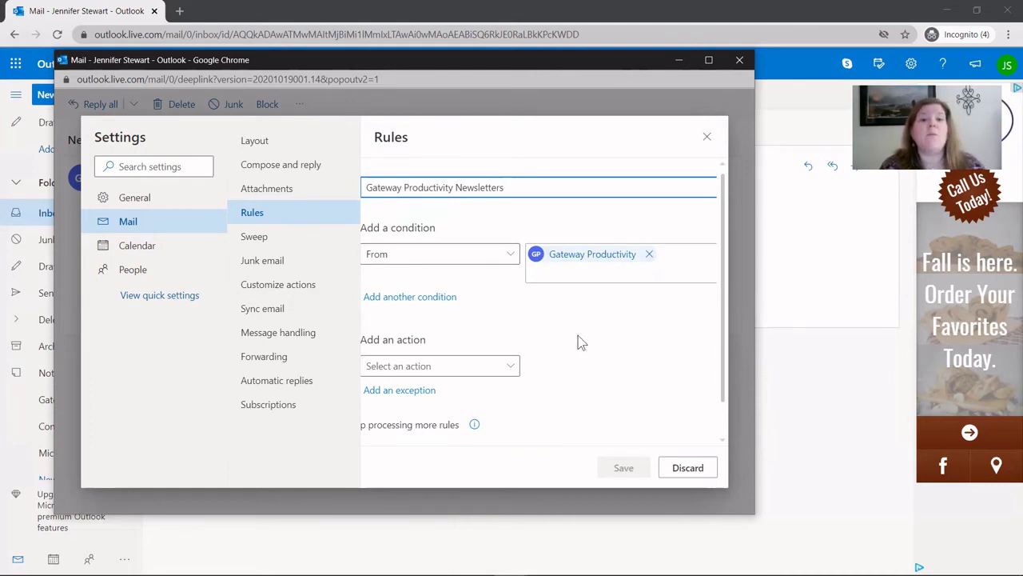
Step: Add a second condition to the rule that the subject includes "Newsletter"
click(422, 299)
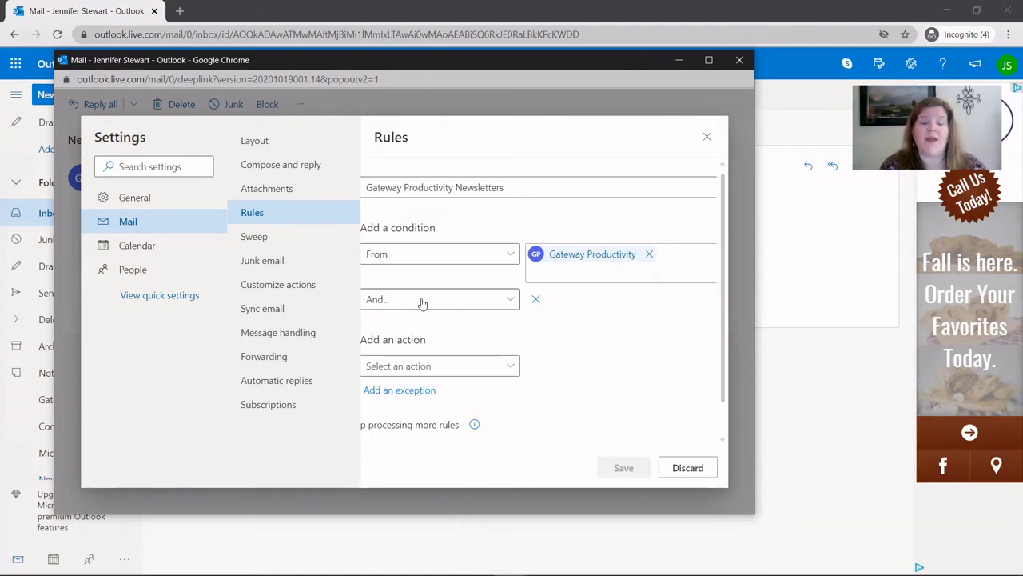
click(459, 301)
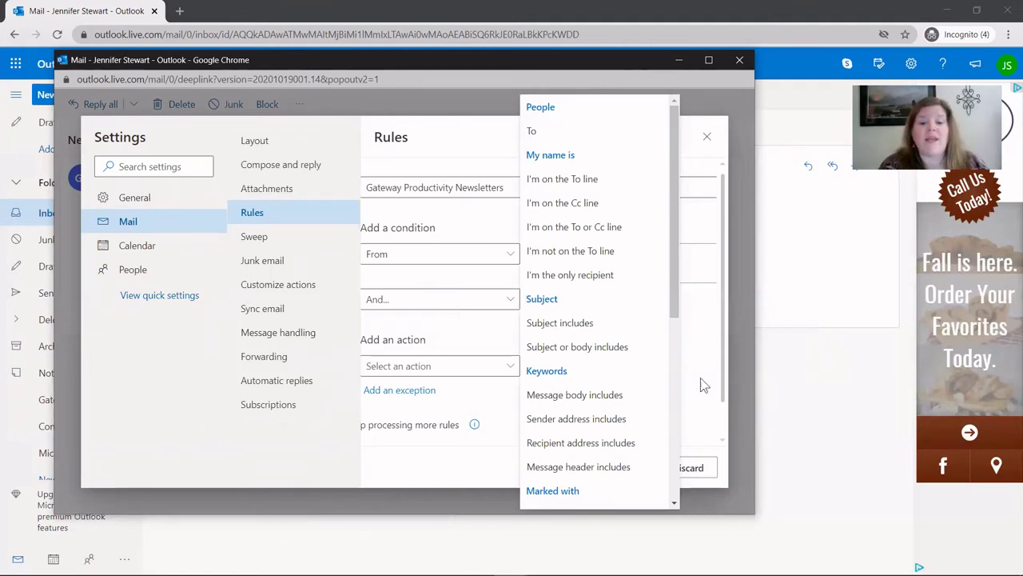
click(594, 324)
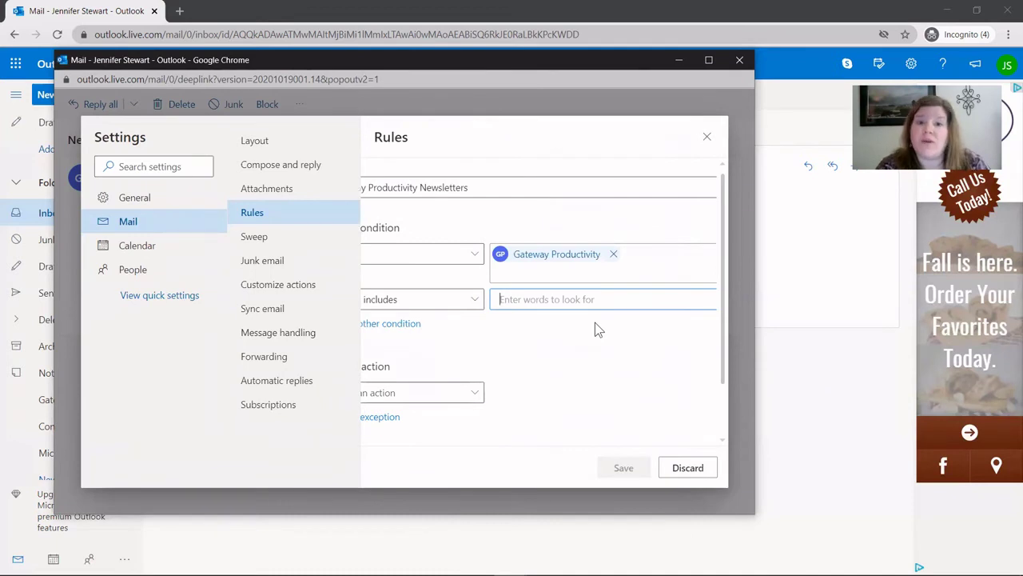
text(Newsletter)
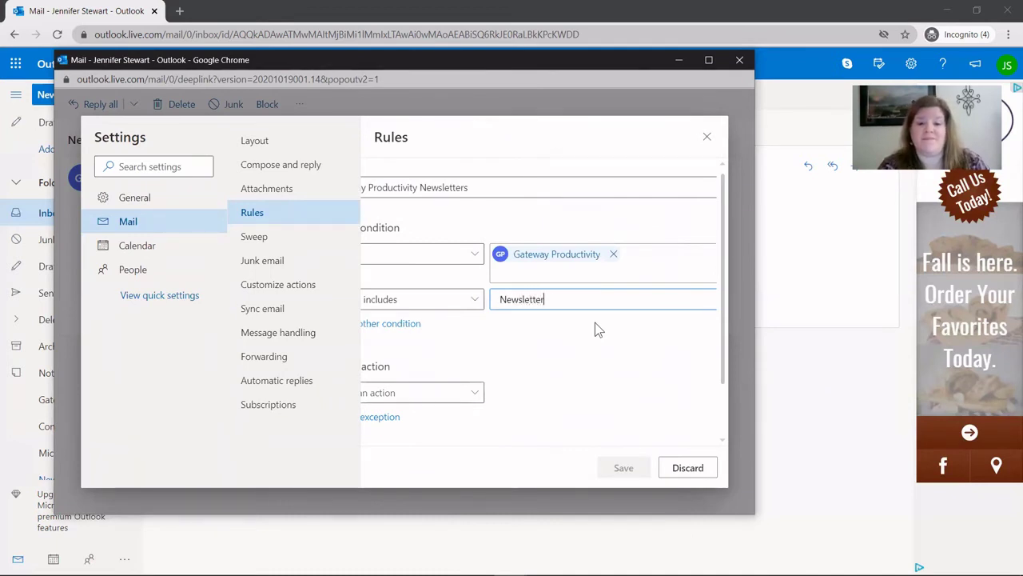
key(Return)
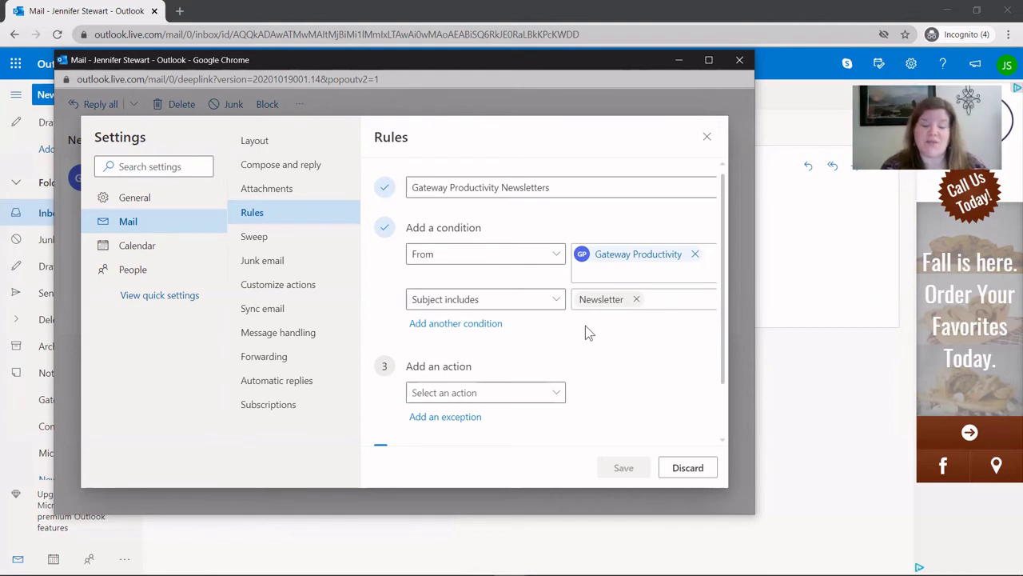
Step: Set the rule's action to move messages to the Gateway Productivity Newsletters folder, then save the rule and close the message window
click(477, 392)
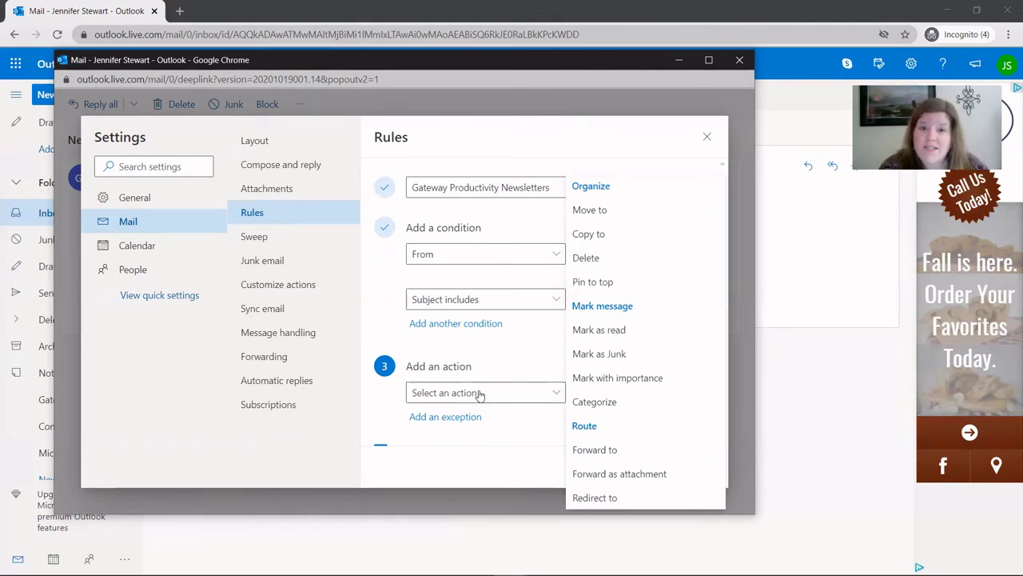
click(605, 212)
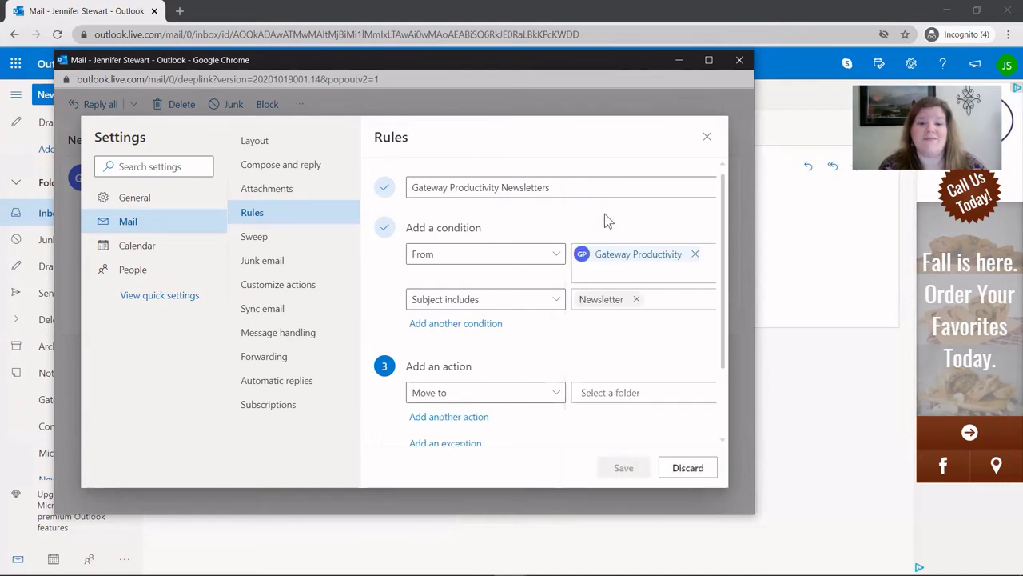
click(632, 396)
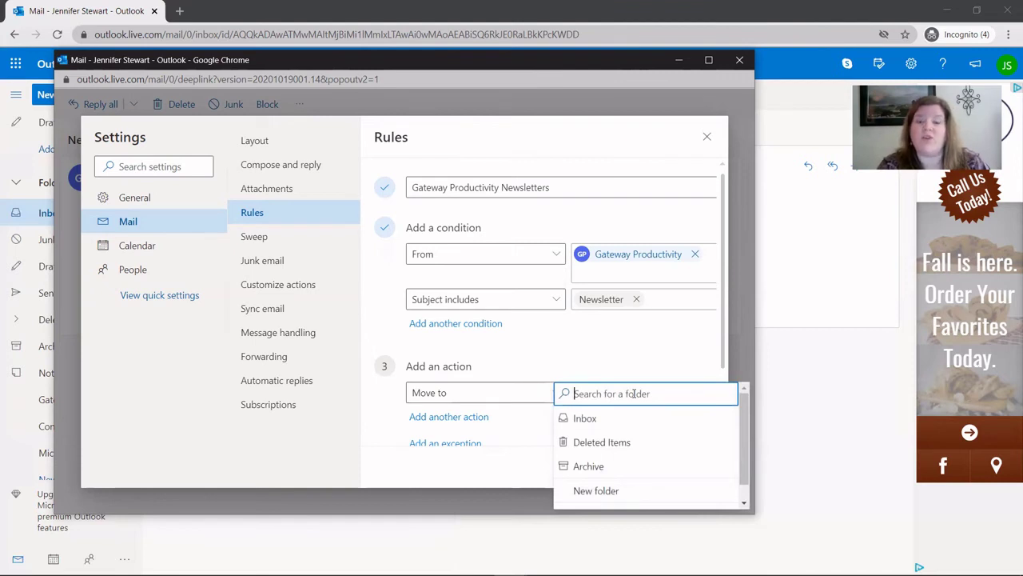
text(gat)
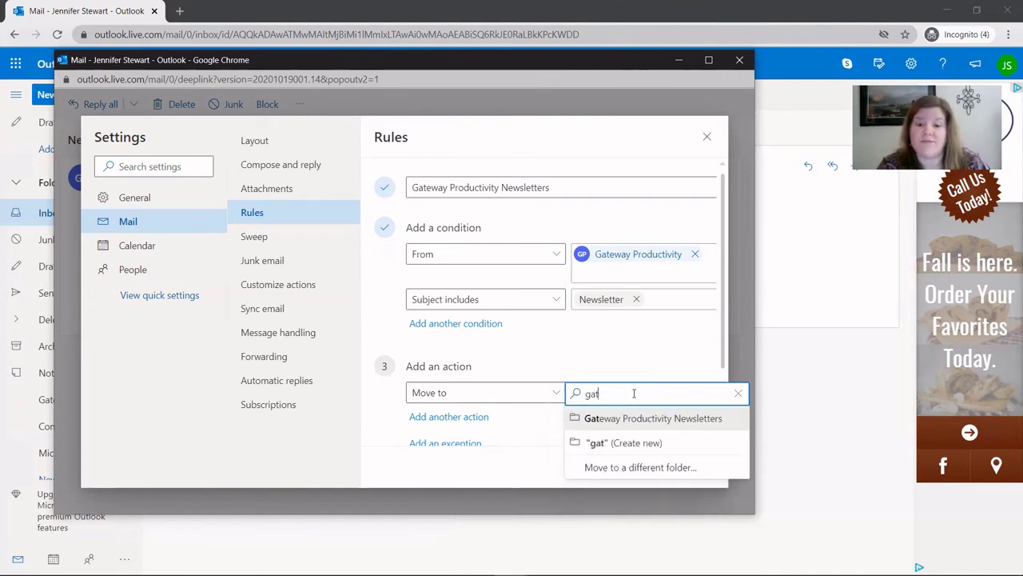
click(640, 419)
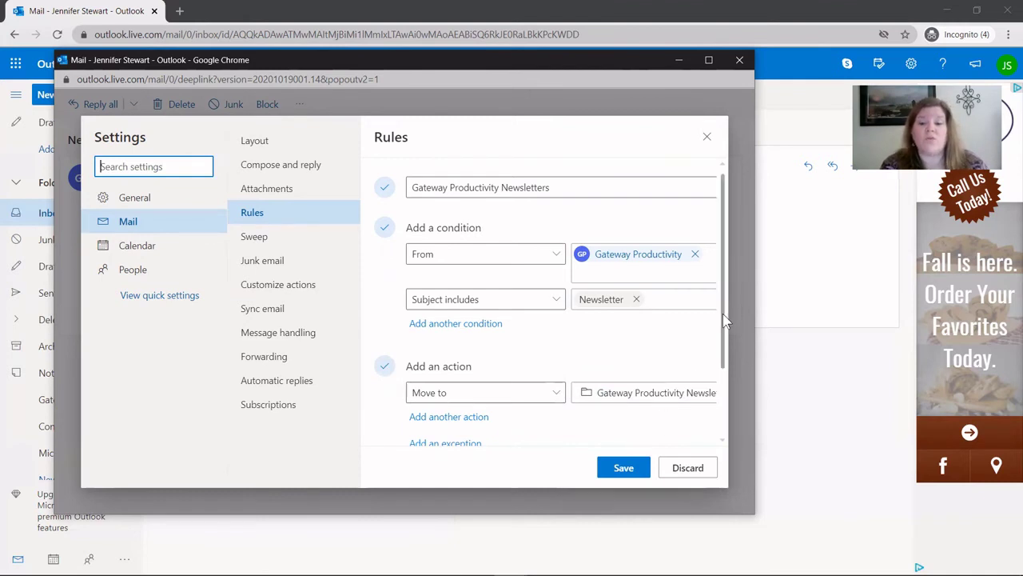
drag(723, 313, 726, 410)
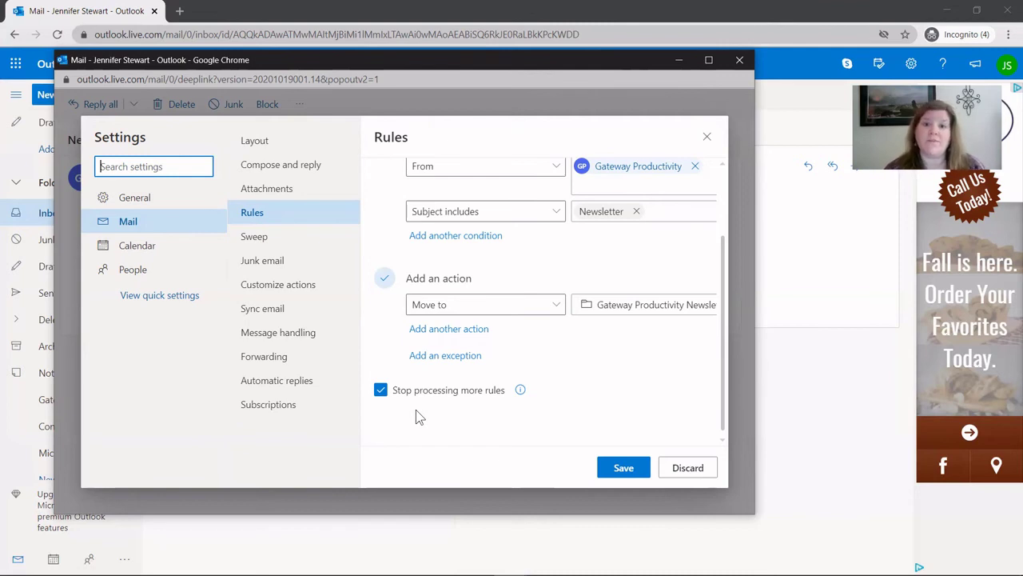
click(625, 468)
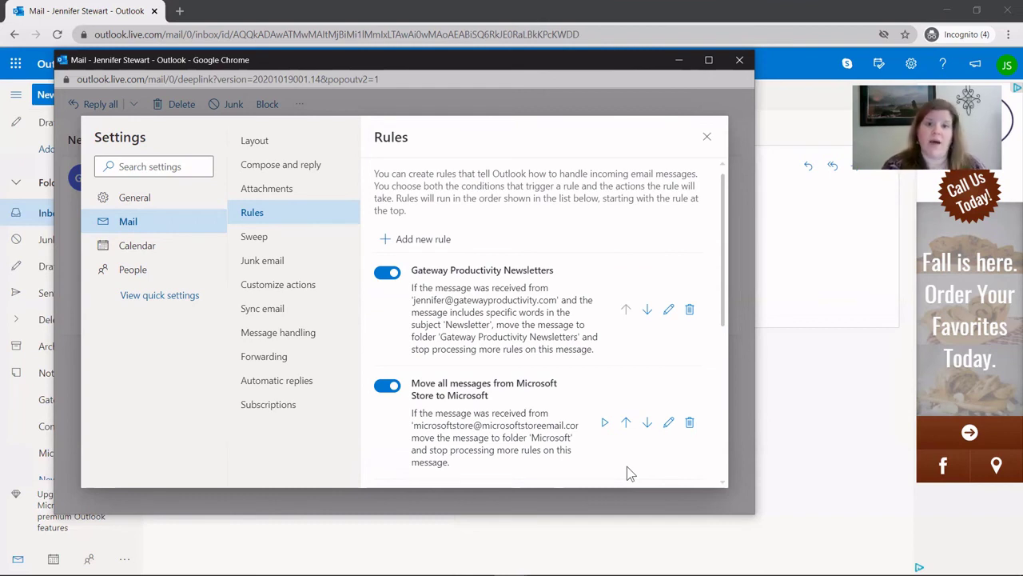
click(739, 60)
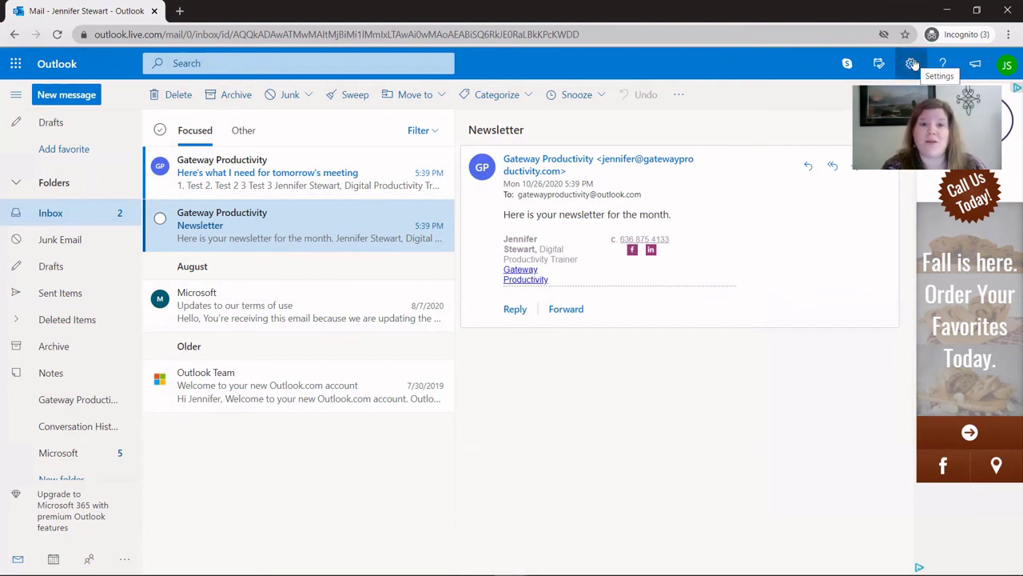
Step: Open the mail Rules section in the full Outlook settings
click(912, 64)
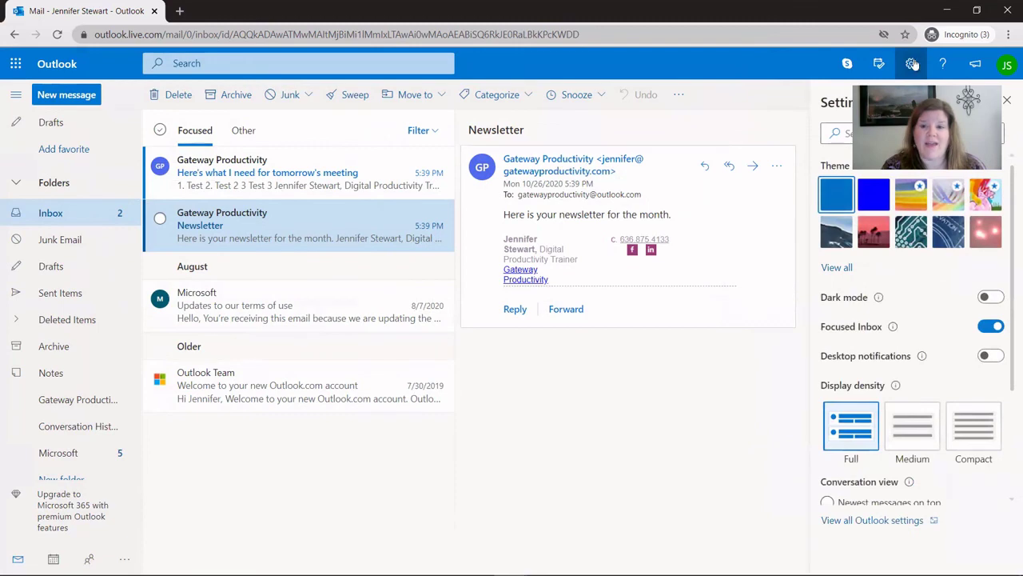
click(894, 522)
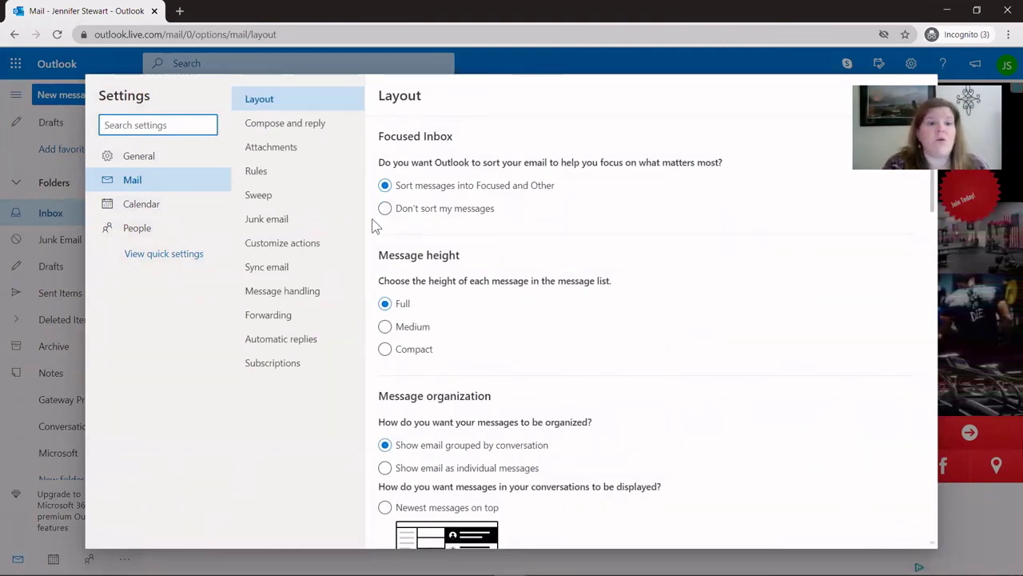
click(257, 171)
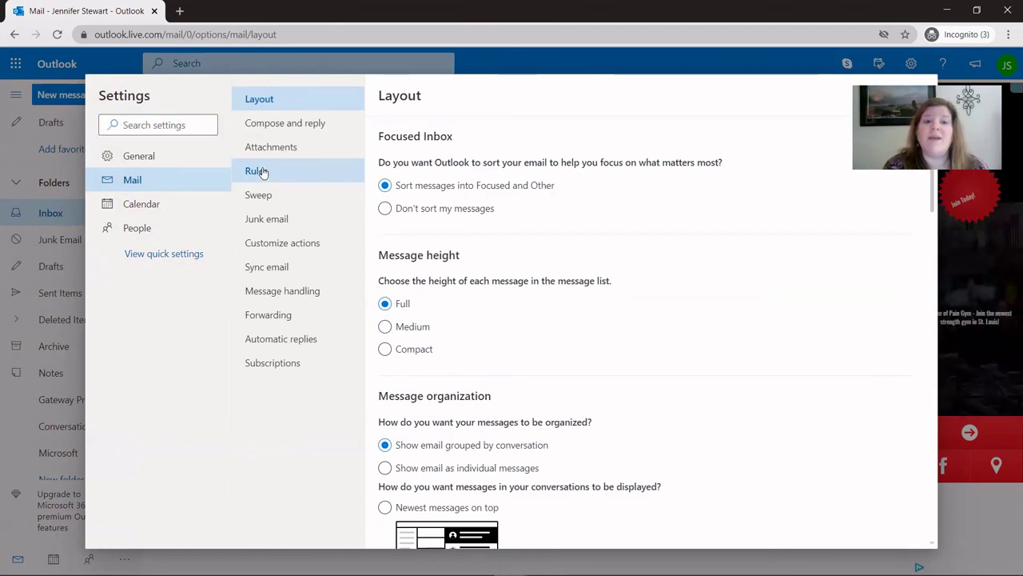